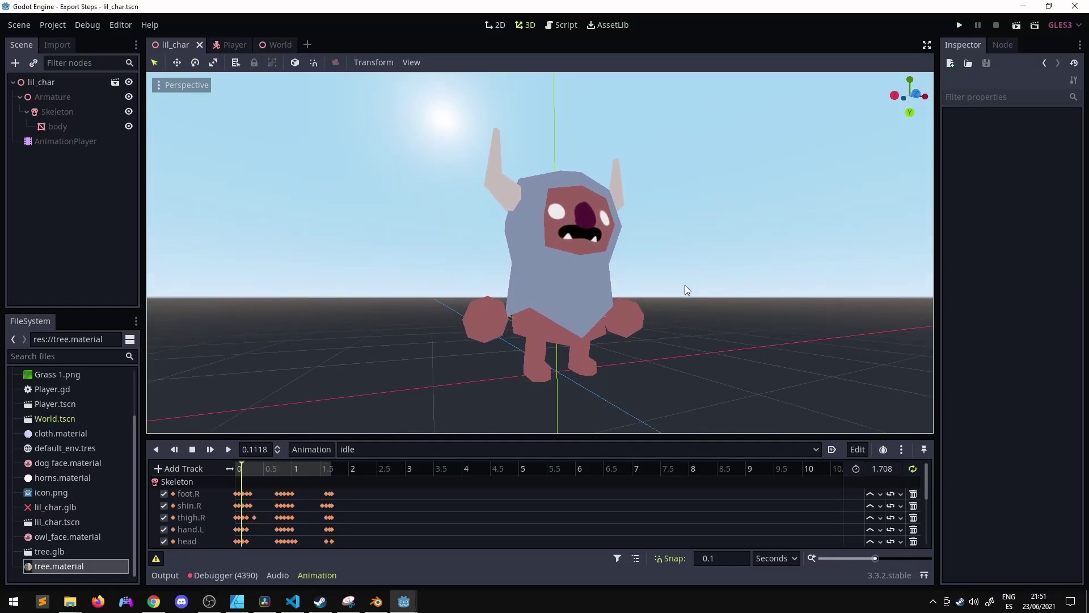
Preview the idle loop with the Timeline end frame at 40, then undo back to 13
middle_drag(686, 281, 621, 295)
scroll(647, 289, up, 3)
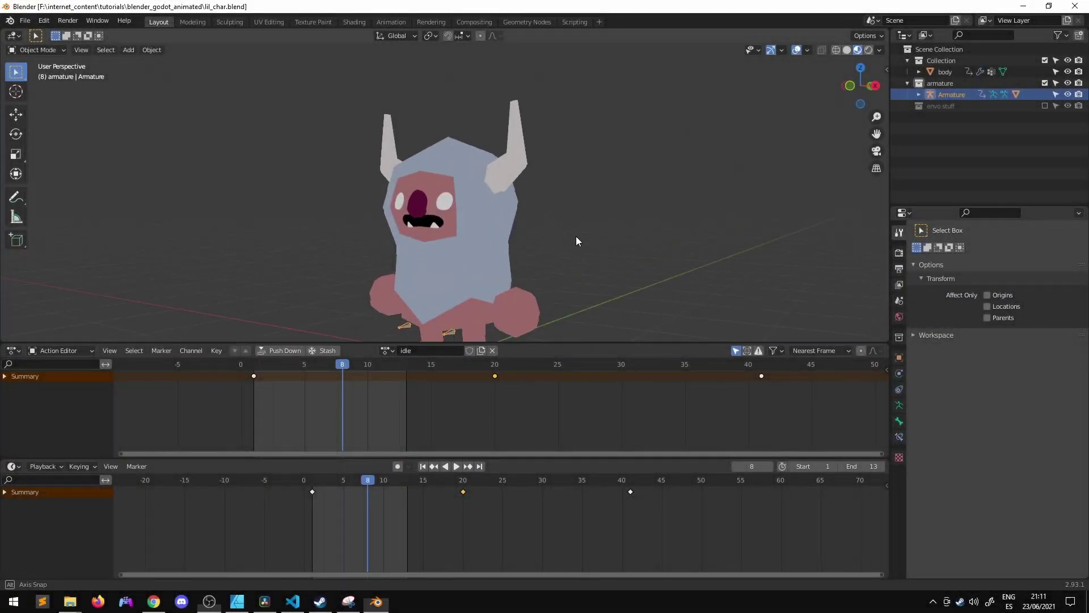
scroll(580, 216, down, 3)
mouse_move(580, 216)
middle_down()
mouse_move(580, 257)
mouse_move(589, 196)
mouse_move(665, 199)
mouse_move(580, 201)
mouse_move(577, 240)
mouse_move(593, 221)
mouse_move(549, 196)
mouse_move(564, 156)
mouse_move(550, 209)
mouse_move(582, 206)
mouse_move(552, 221)
mouse_move(584, 220)
middle_up()
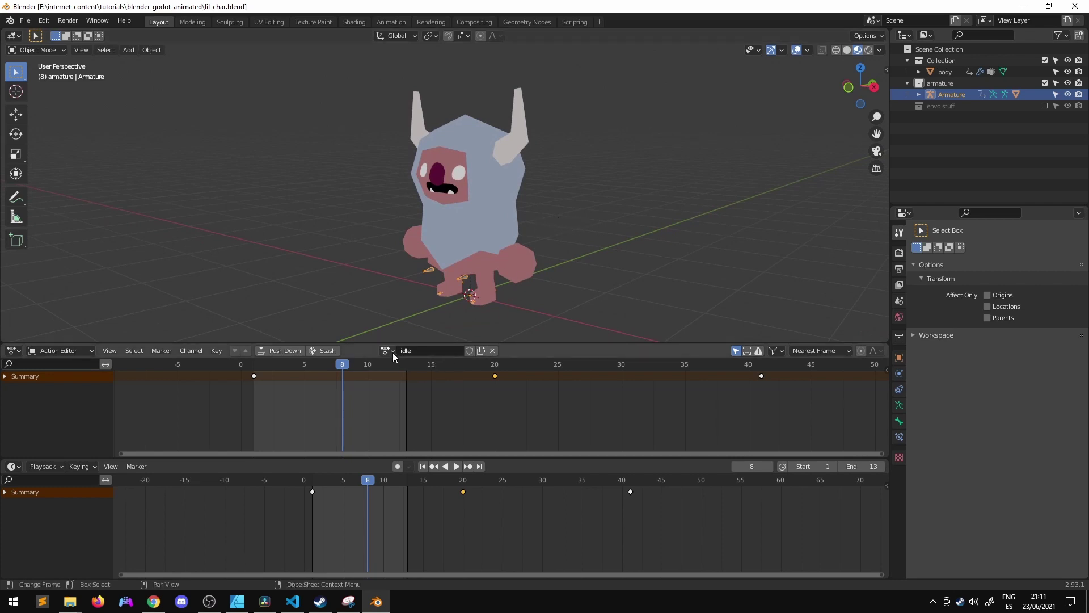
click(862, 466)
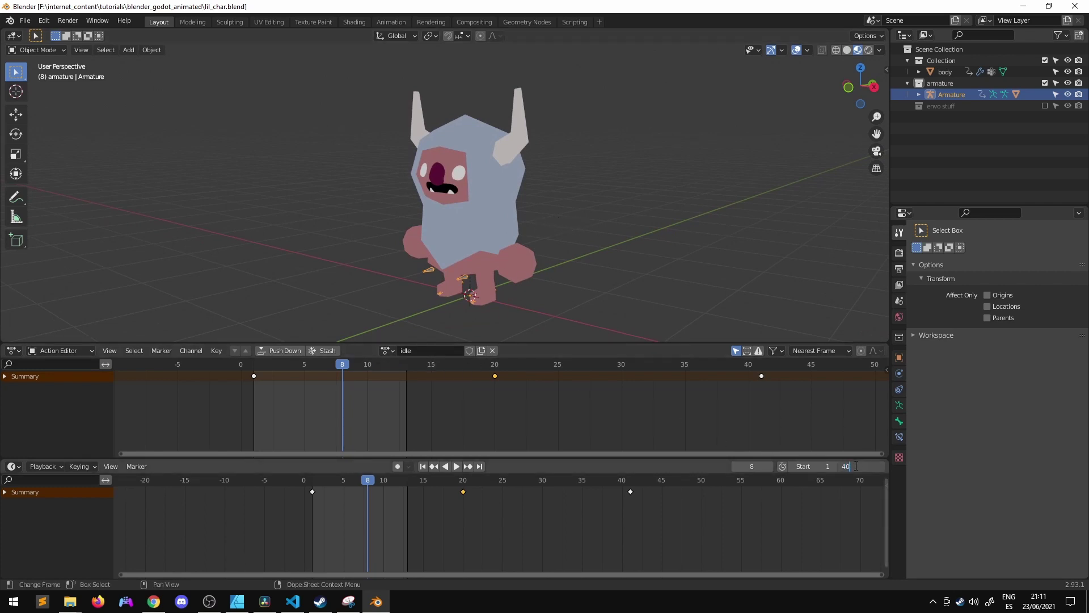
key(Return)
key(space)
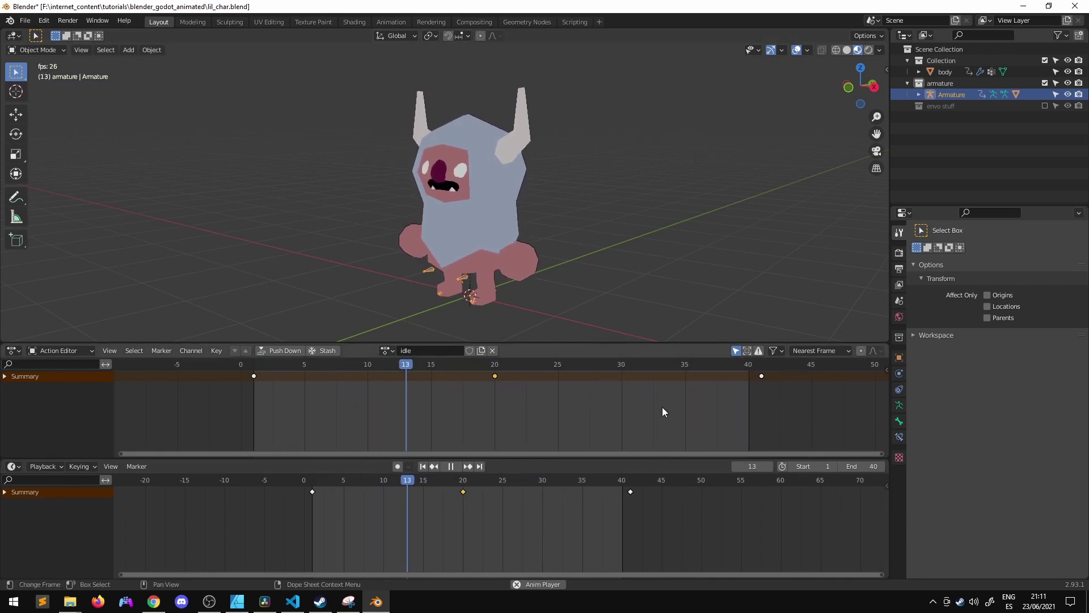
key(ctrl+z)
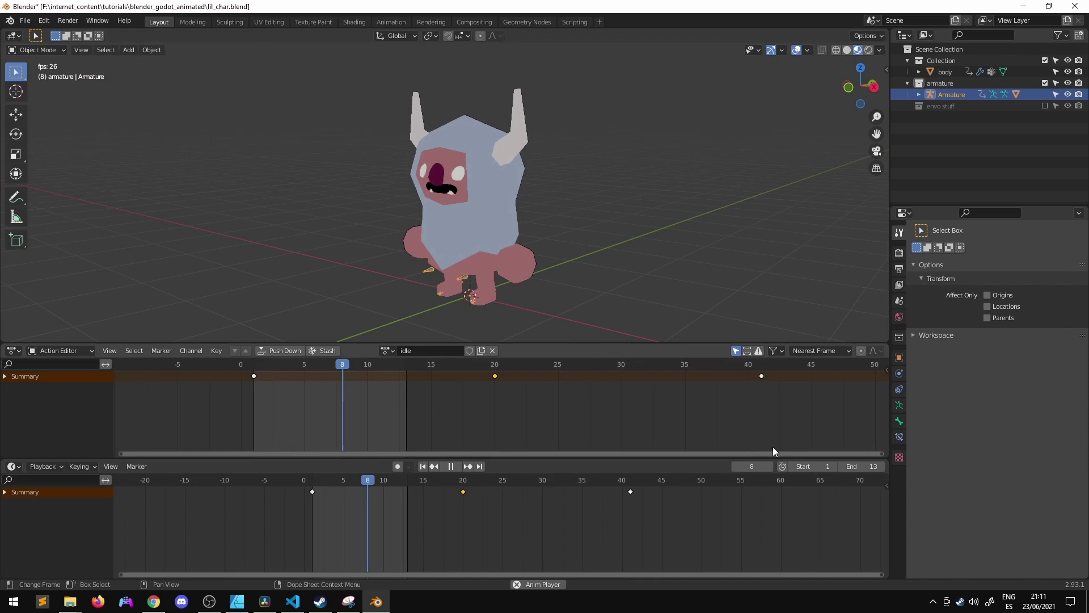
Make 'run' the armature's action, stop playback at frame 1, and save lil_char.blend
click(386, 350)
click(414, 386)
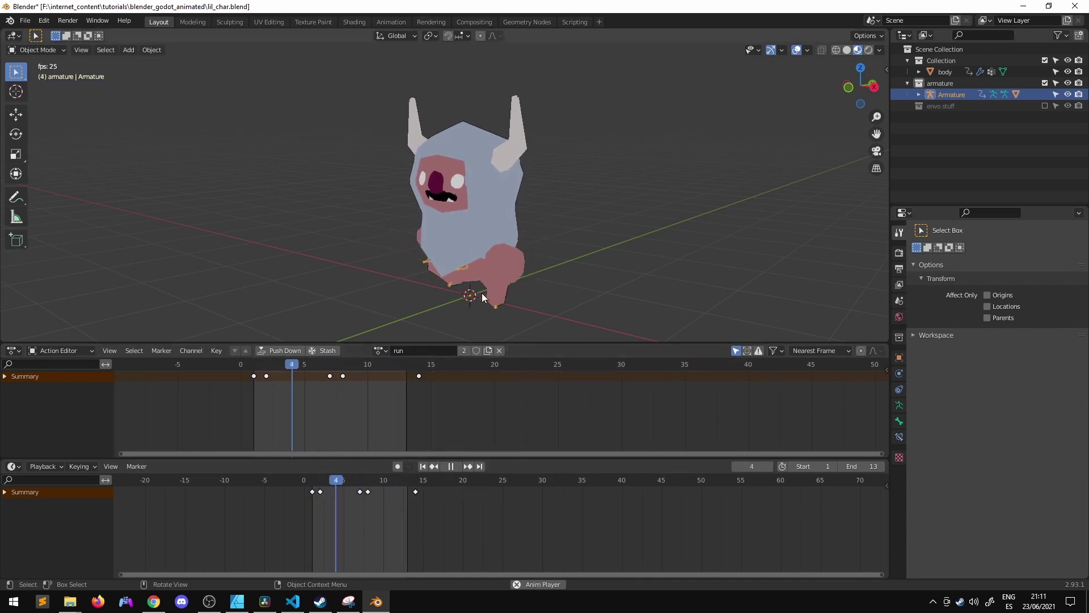
middle_drag(476, 266, 509, 264)
key(space)
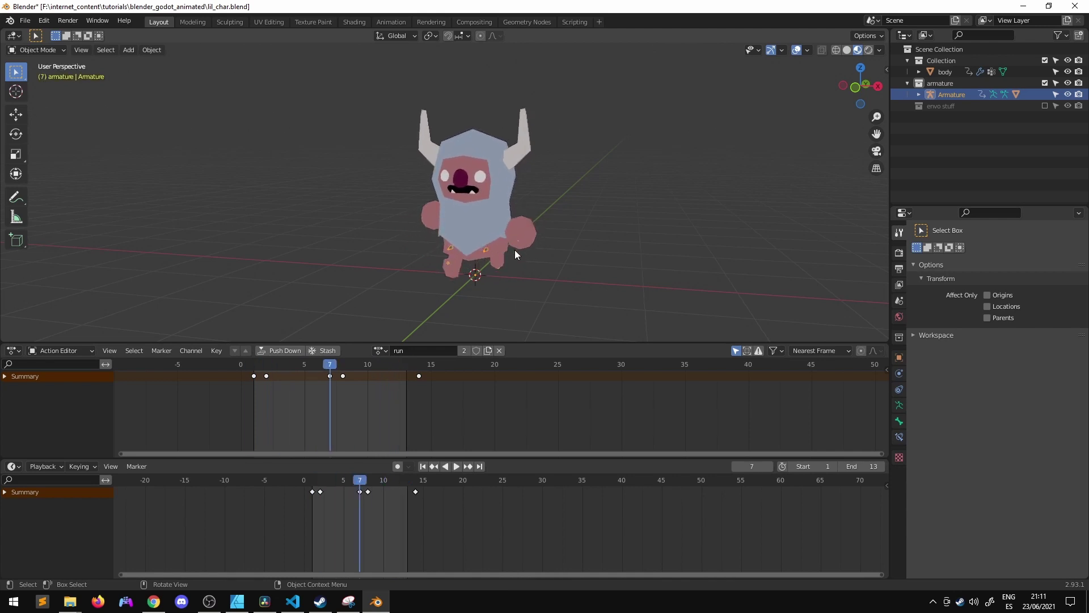
key(shift+Left)
key(ctrl+s)
scroll(485, 283, up, 3)
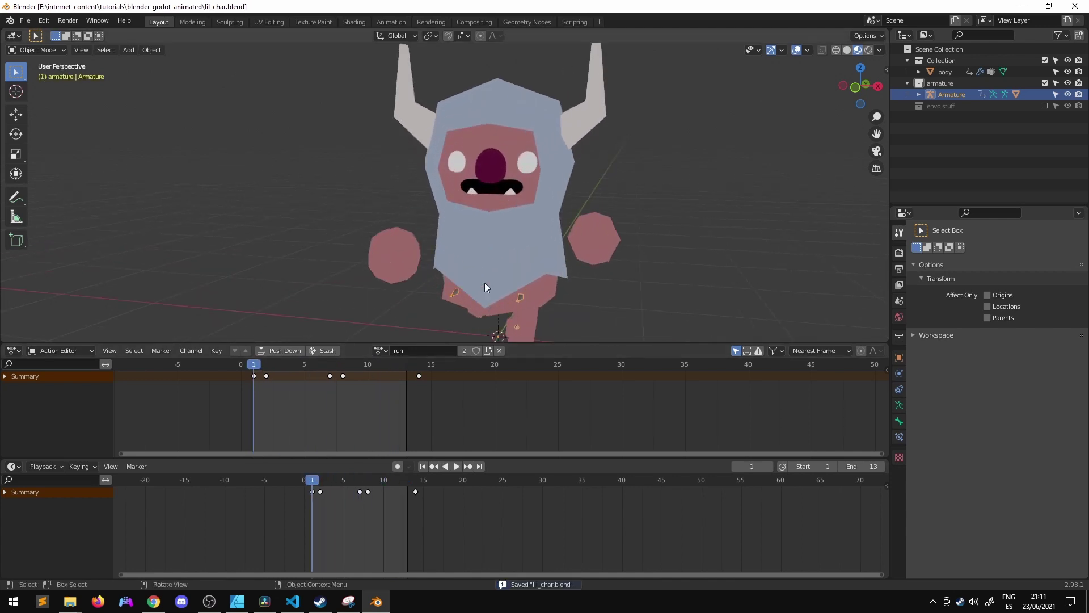
scroll(485, 283, down, 3)
middle_drag(438, 278, 482, 268)
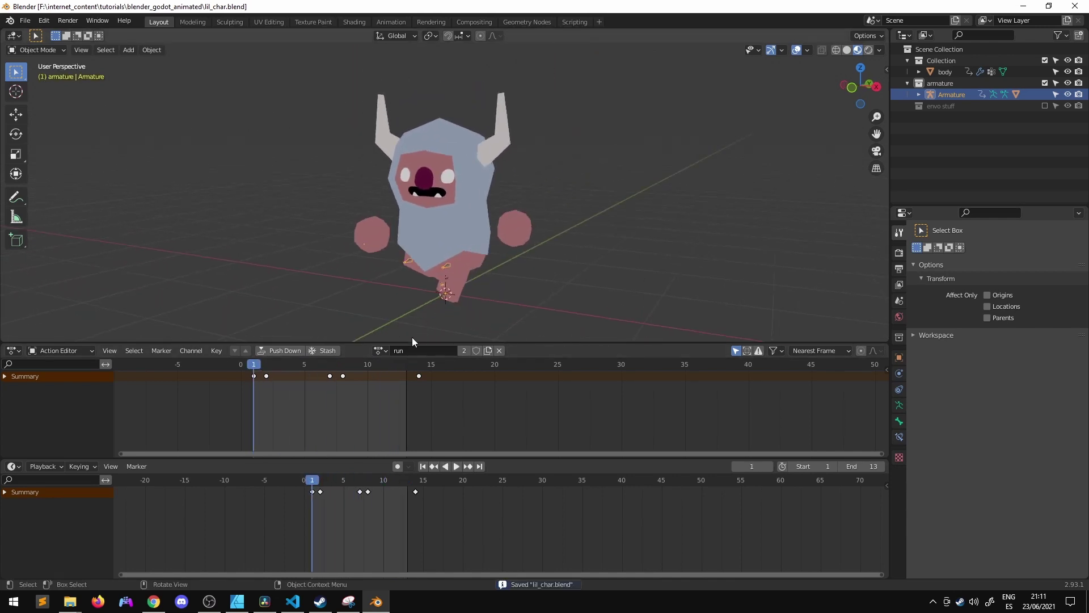
Select the idle action and give it a fake user
click(380, 349)
click(394, 365)
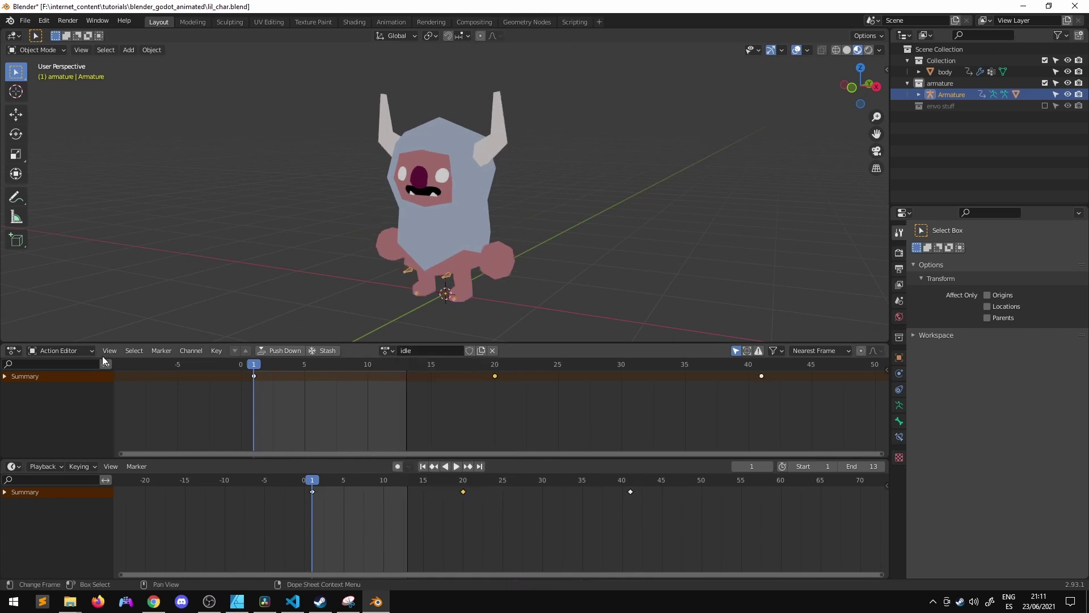
click(470, 350)
Switch back to the run action and give it a fake user too
click(387, 350)
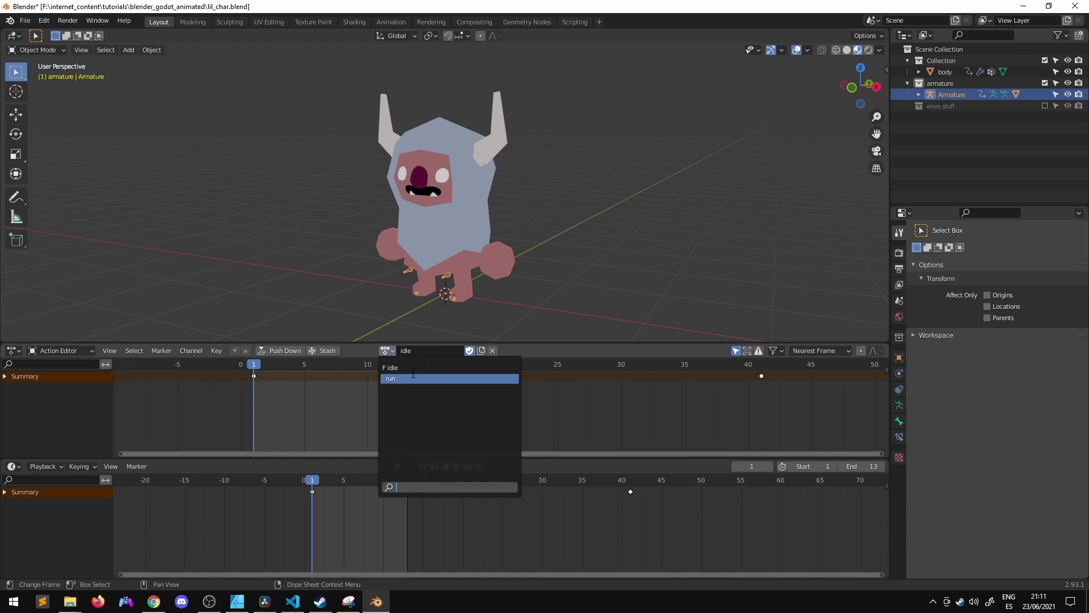
click(443, 376)
click(476, 350)
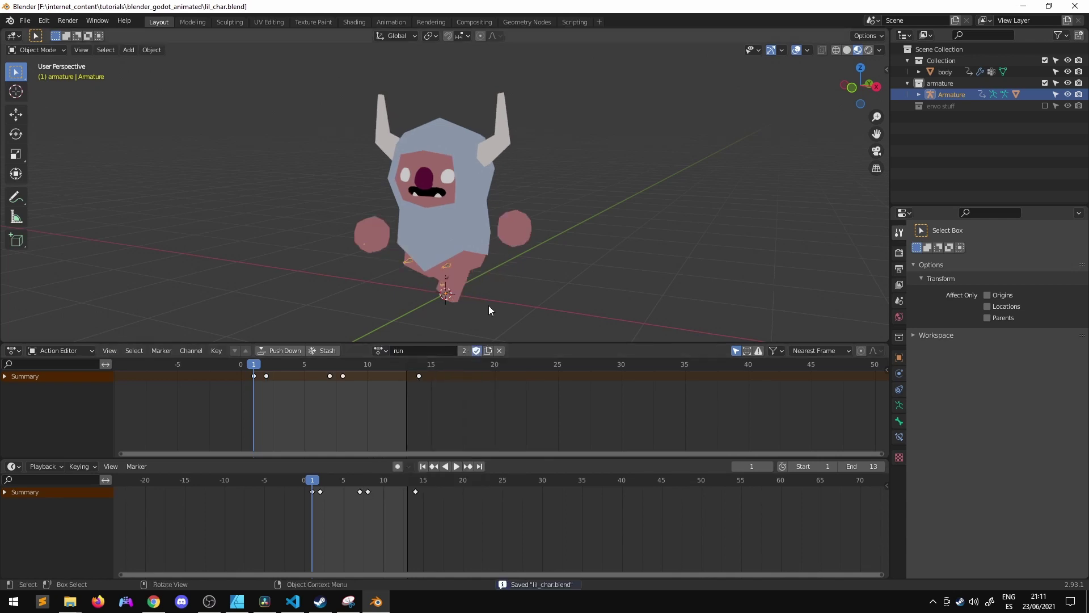
middle_drag(488, 305, 481, 281)
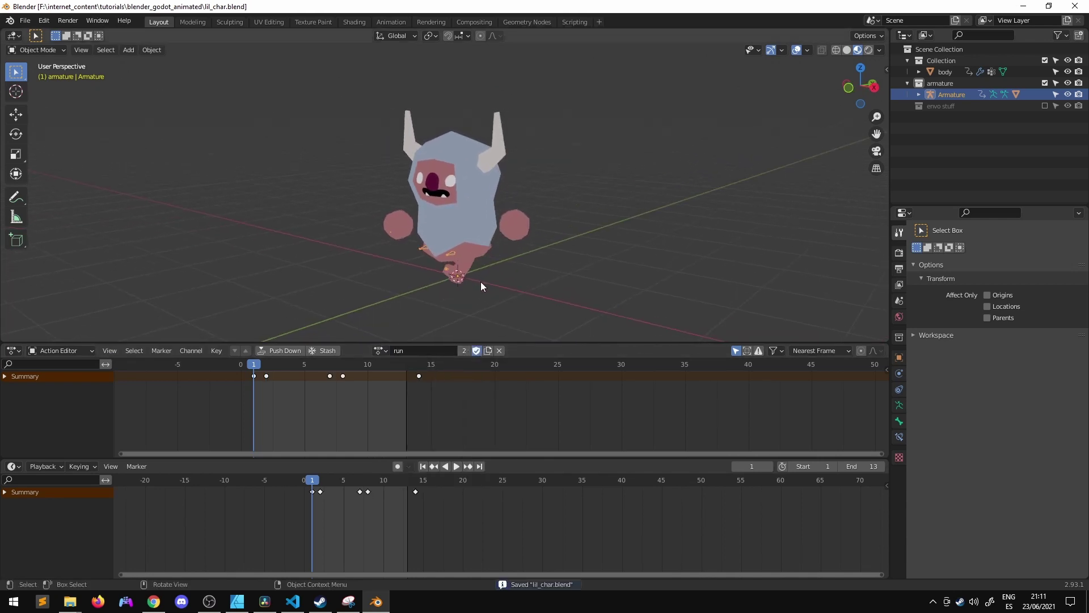
click(19, 466)
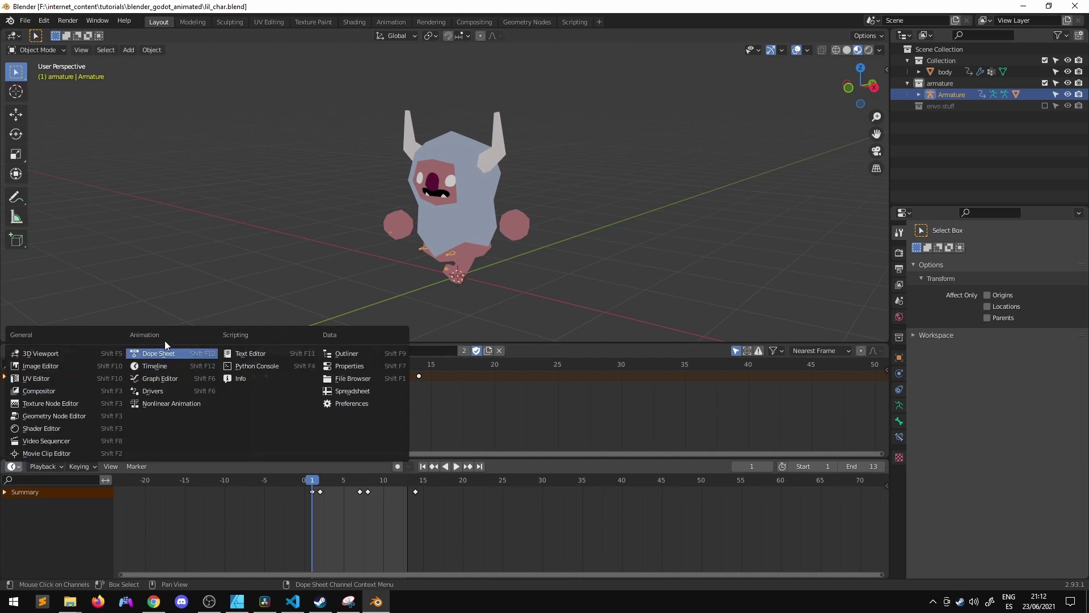
In the Nonlinear Animation editor, push down run, assign and push down idle, then save
click(167, 404)
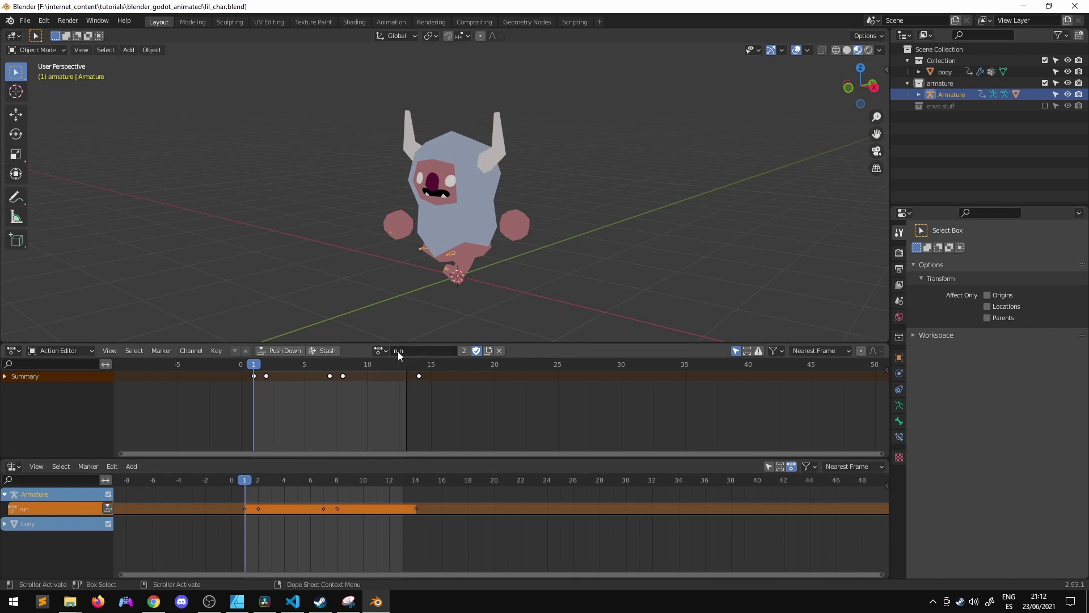
click(108, 508)
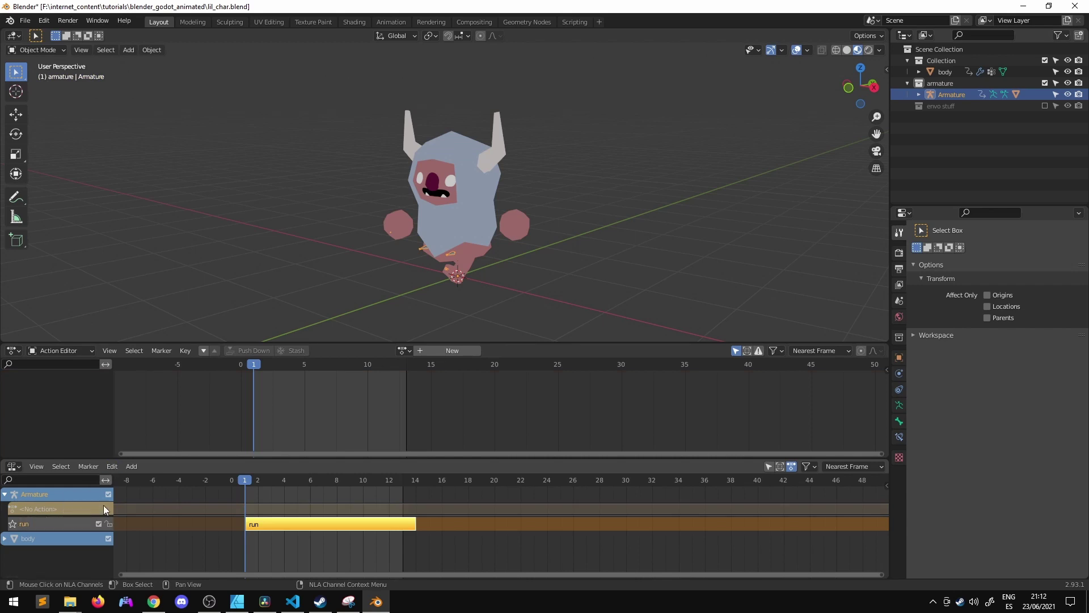
click(404, 350)
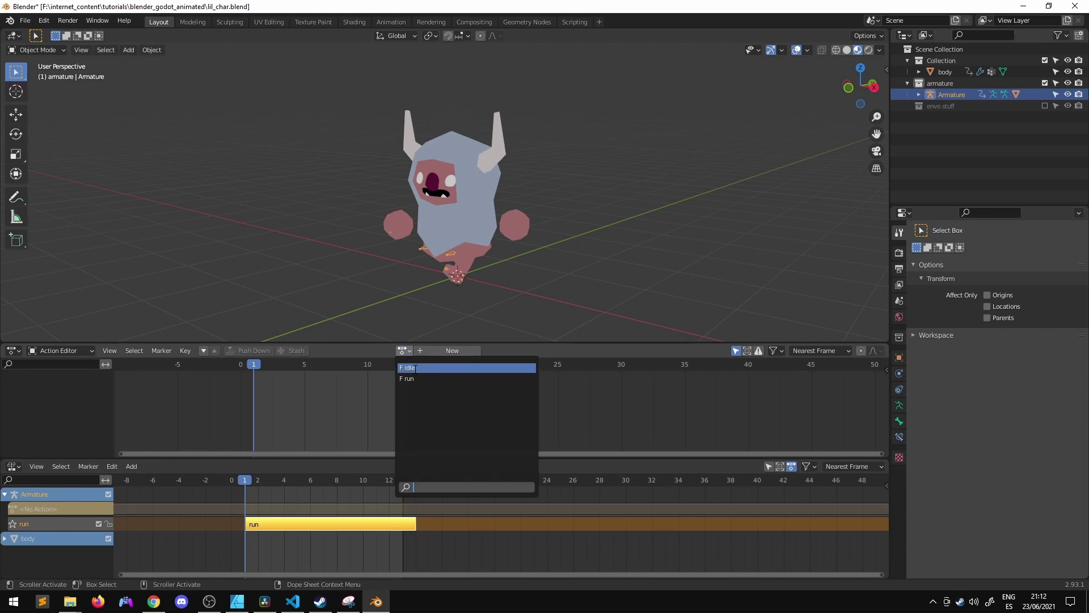
click(415, 369)
click(108, 508)
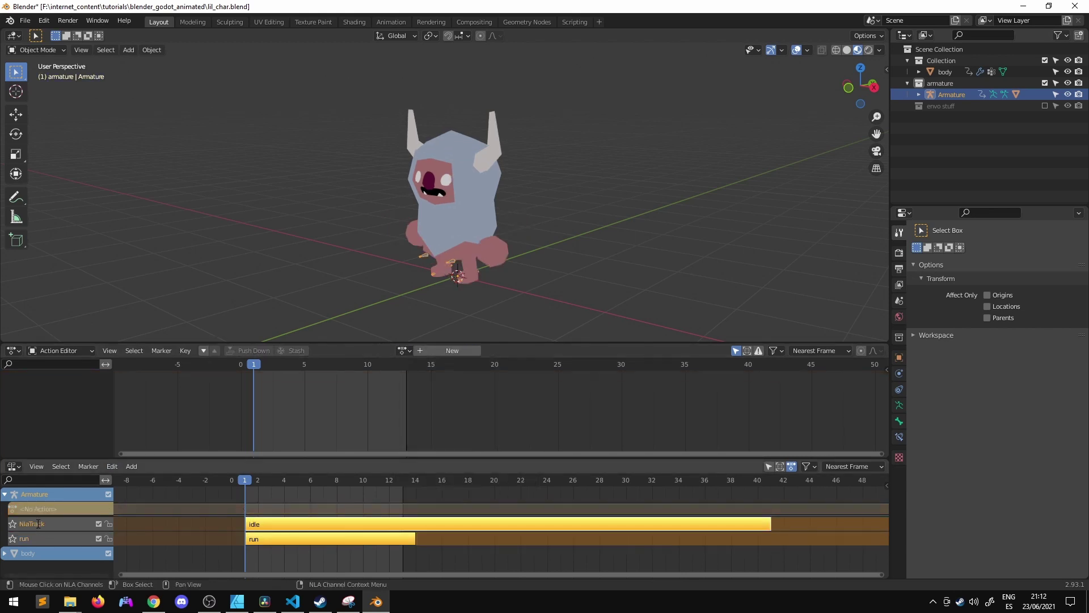
key(ctrl+s)
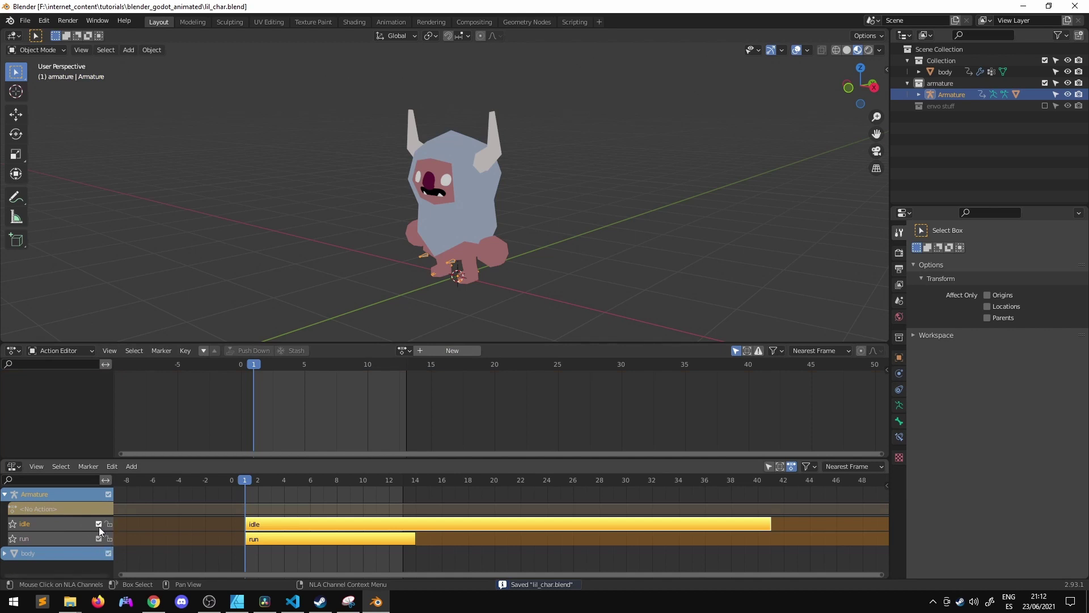
Select the body mesh, add the armature as active, and save the file
middle_drag(557, 260, 542, 230)
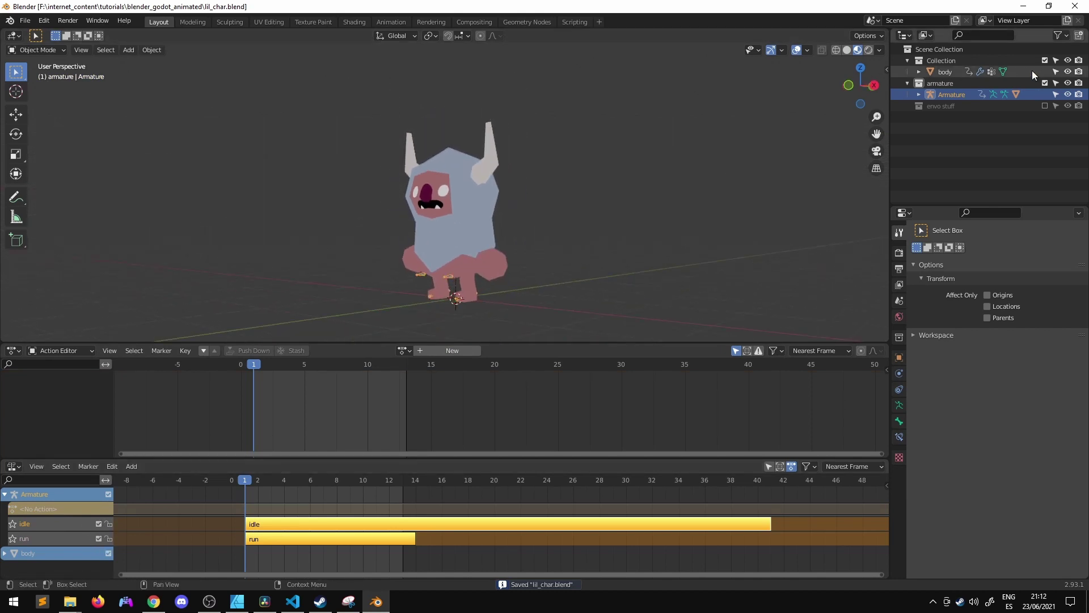
click(1032, 72)
middle_drag(823, 136, 895, 110)
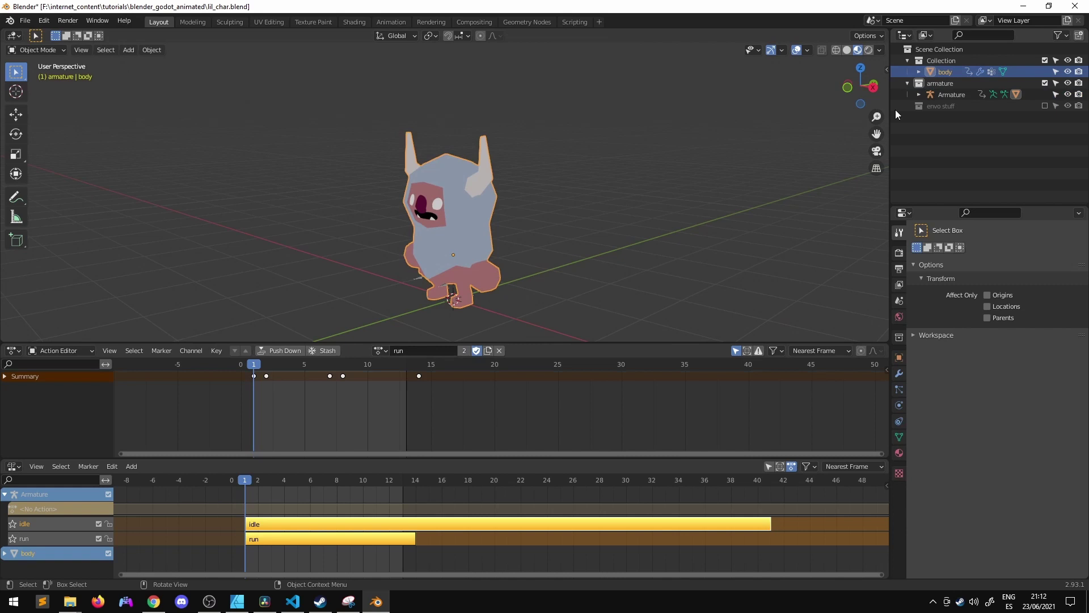
ctrl+click(951, 95)
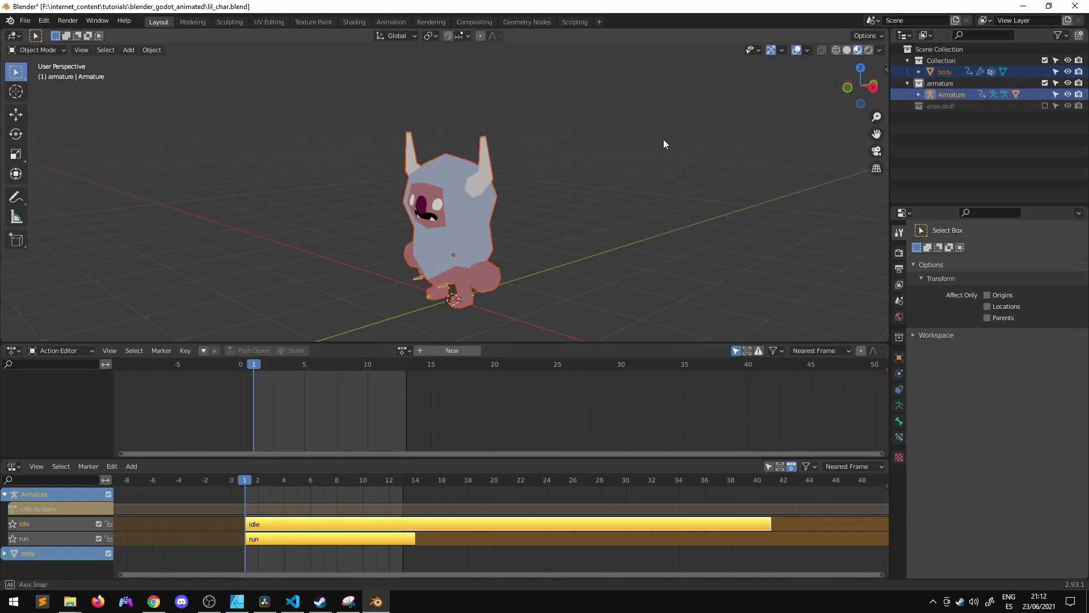
middle_drag(665, 144, 471, 136)
key(ctrl+s)
Start a glTF 2.0 export and review its Include and Transform (Y-up) settings
click(25, 21)
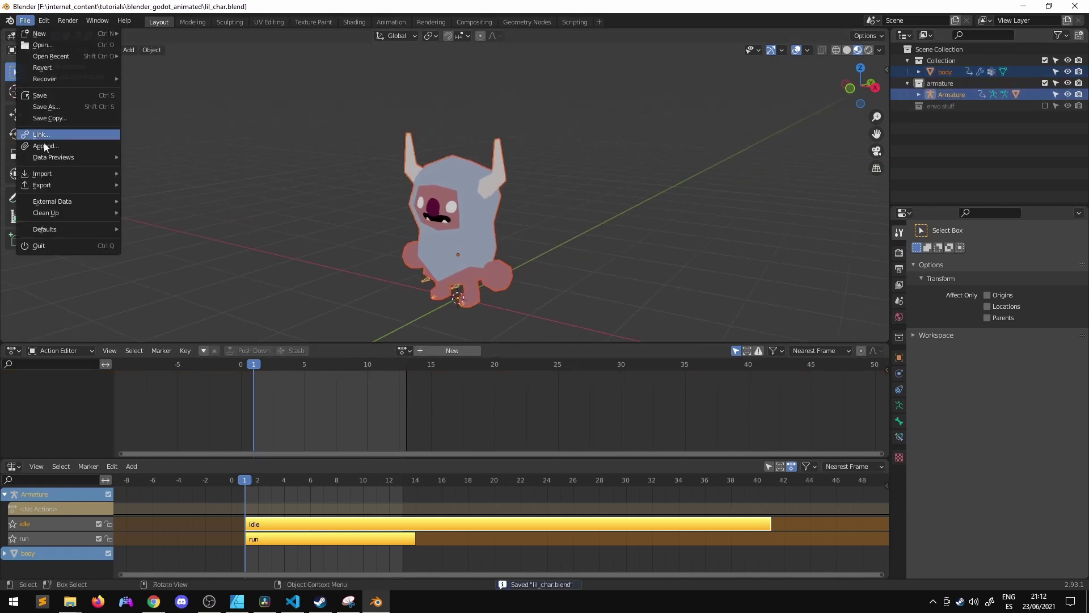
mouse_move(59, 183)
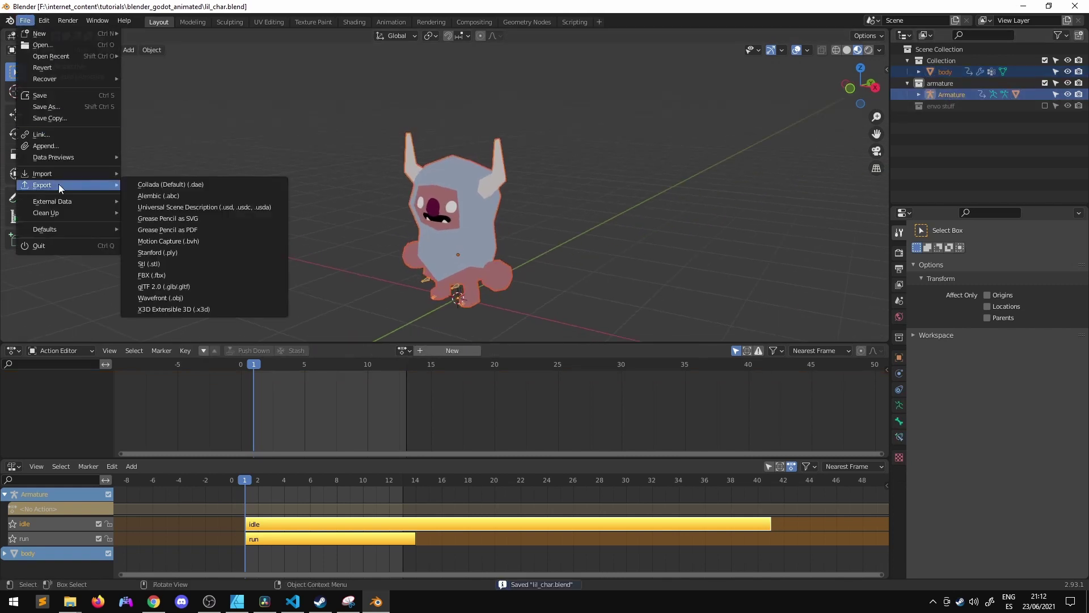
click(208, 286)
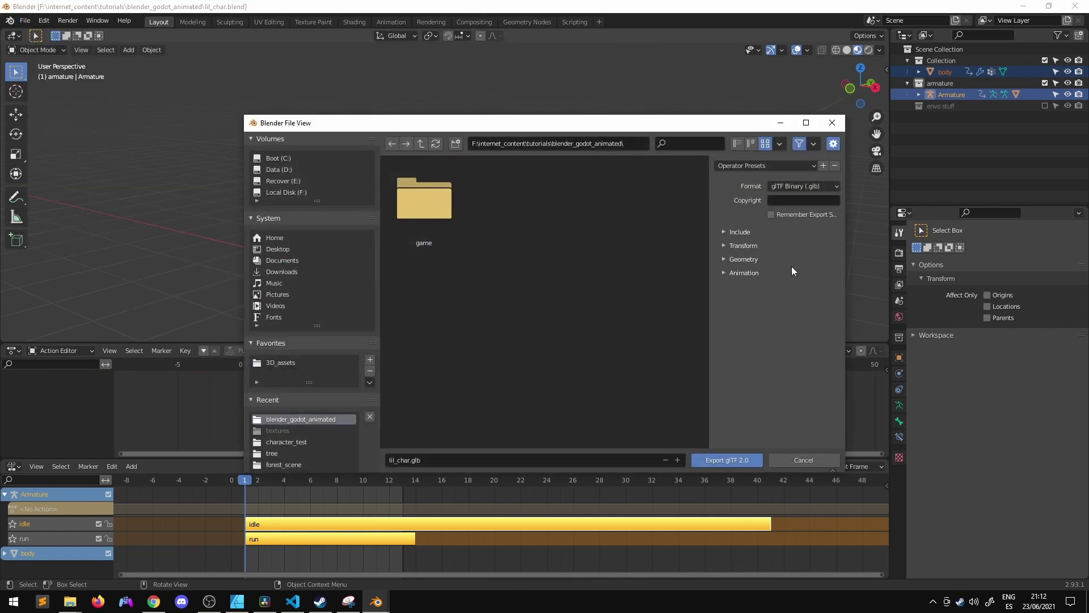
click(748, 231)
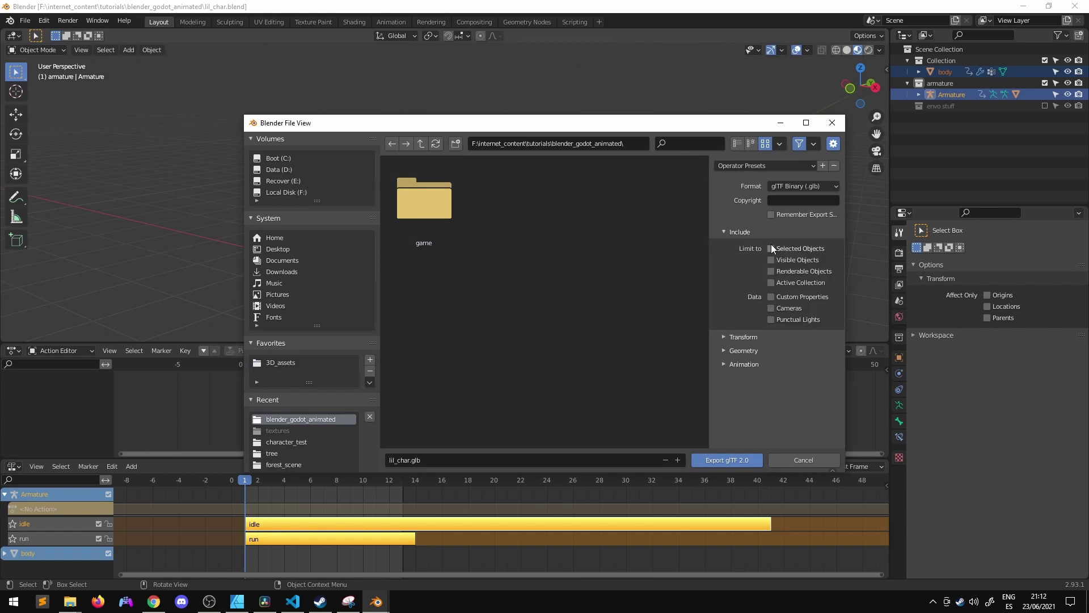
click(745, 237)
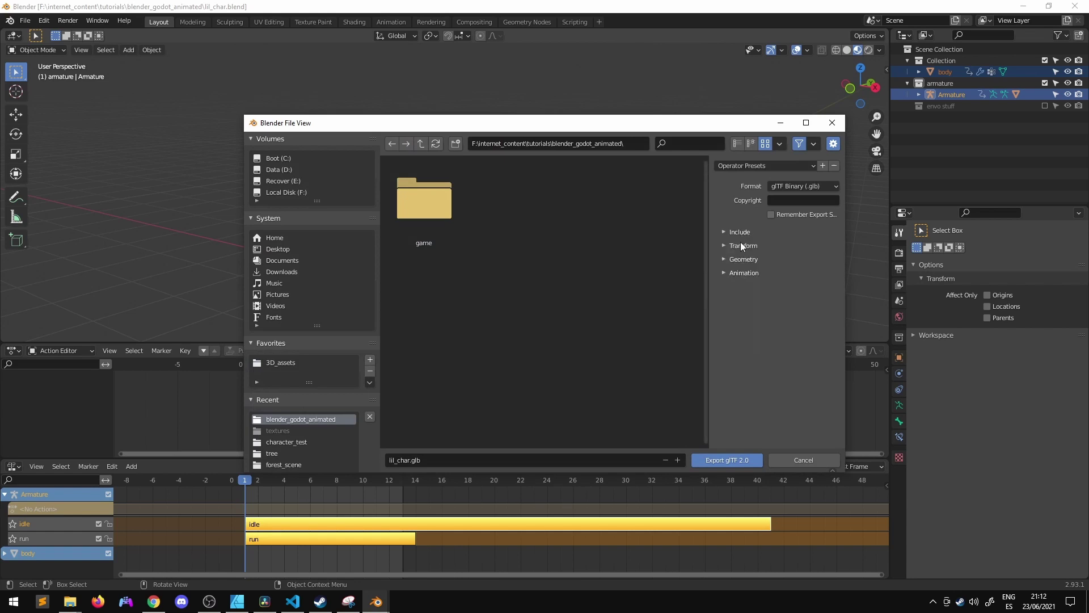
click(740, 243)
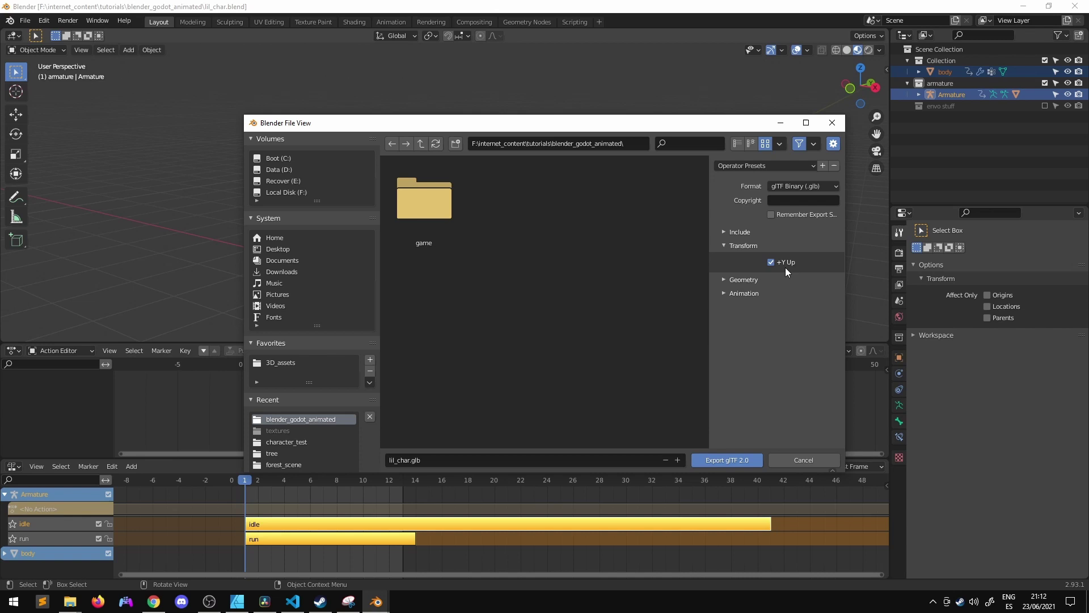
Review the Geometry and Animation options, then export lil_char.glb as glTF Binary
click(746, 248)
click(746, 259)
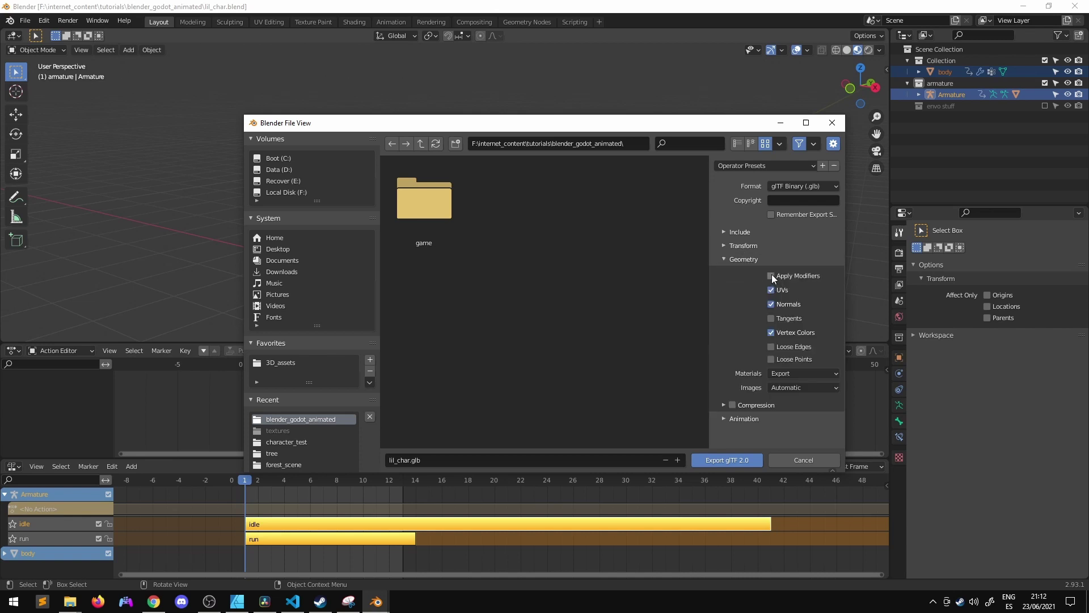
click(747, 260)
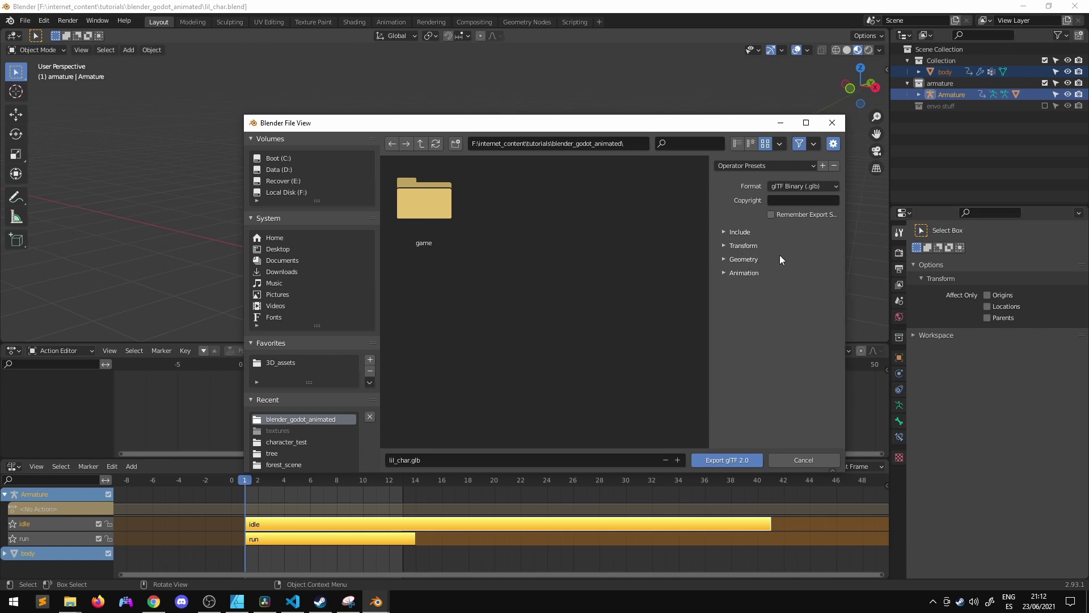
click(752, 274)
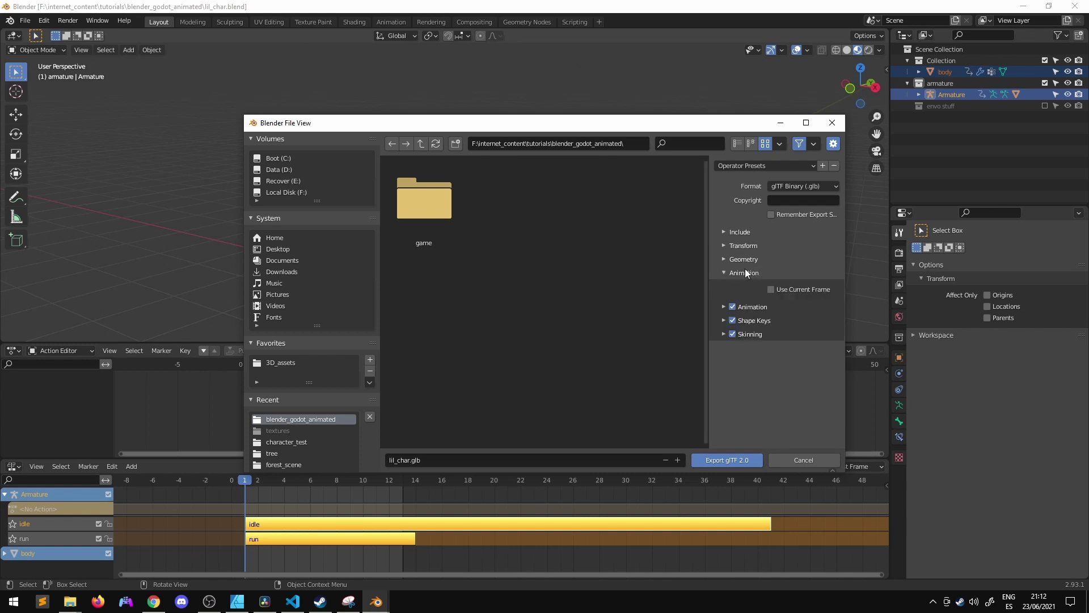
click(723, 307)
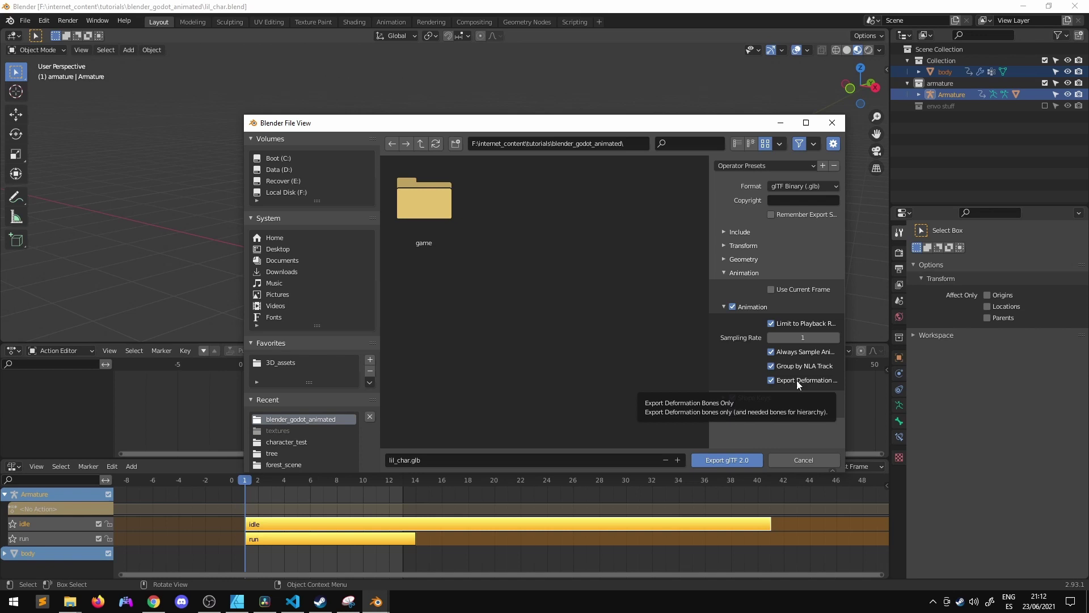
click(731, 460)
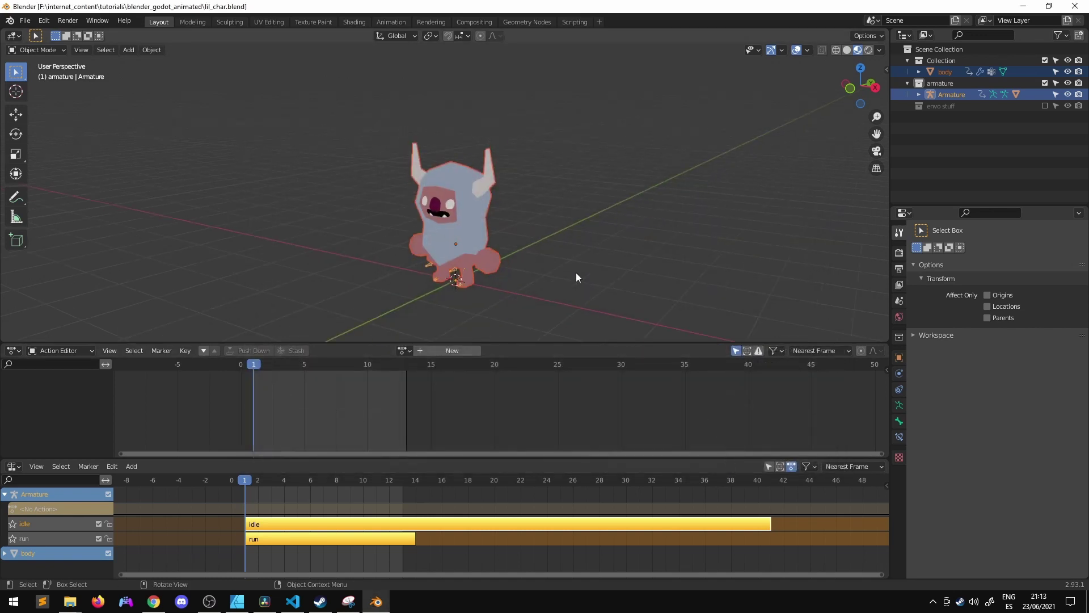
Launch Godot Engine by searching 'godot' from the Start menu
middle_drag(579, 269, 591, 267)
key(super)
text(godot)
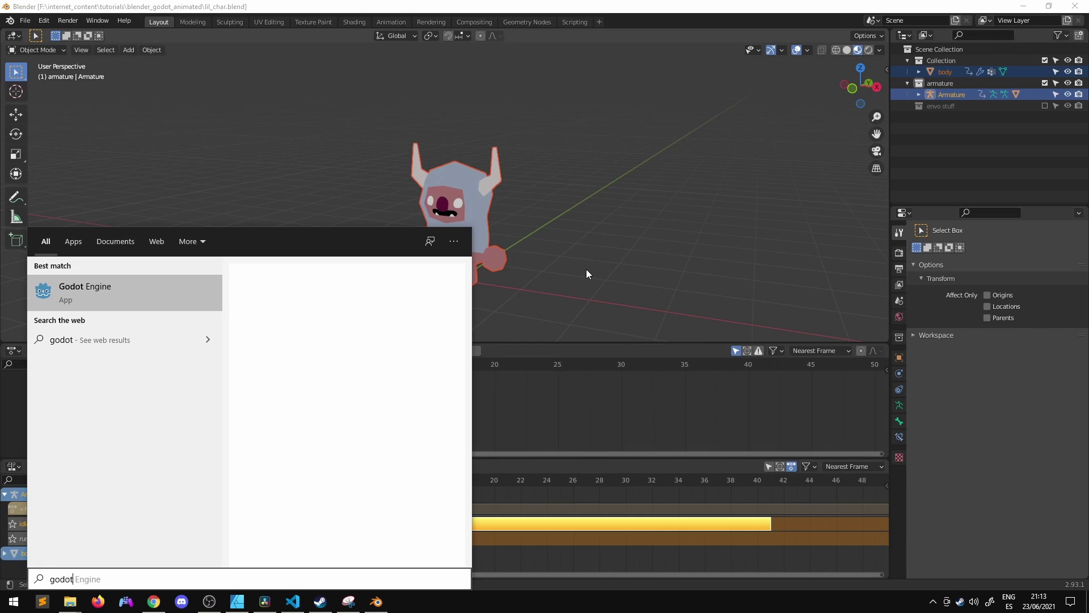
key(Return)
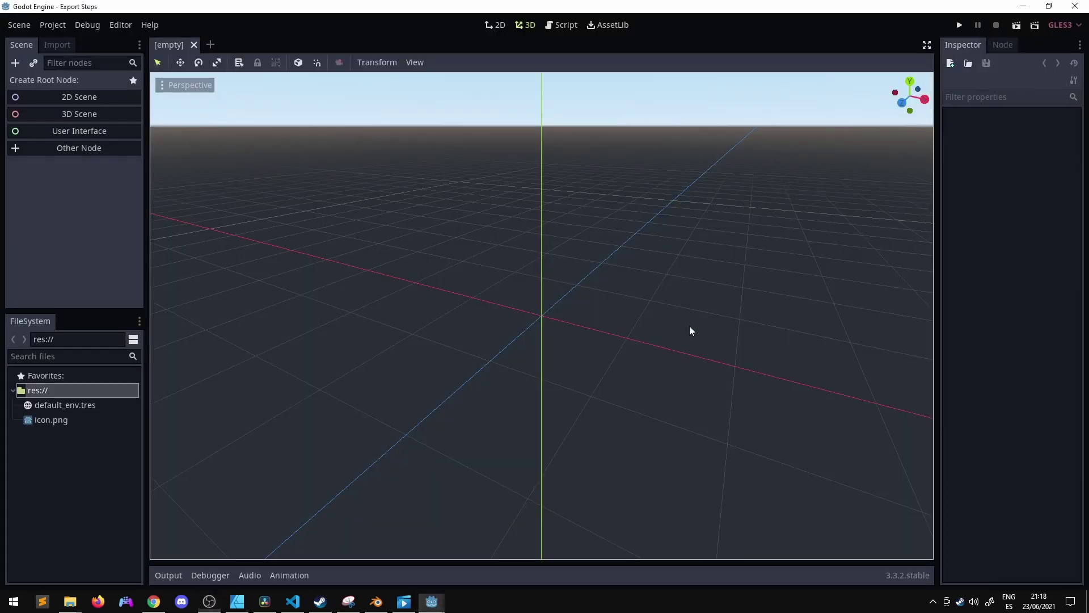
middle_drag(690, 326, 591, 311)
scroll(652, 309, down, 2)
Drag lil_char.glb from the project's File Explorer window into Godot's FileSystem dock
mouse_move(70, 600)
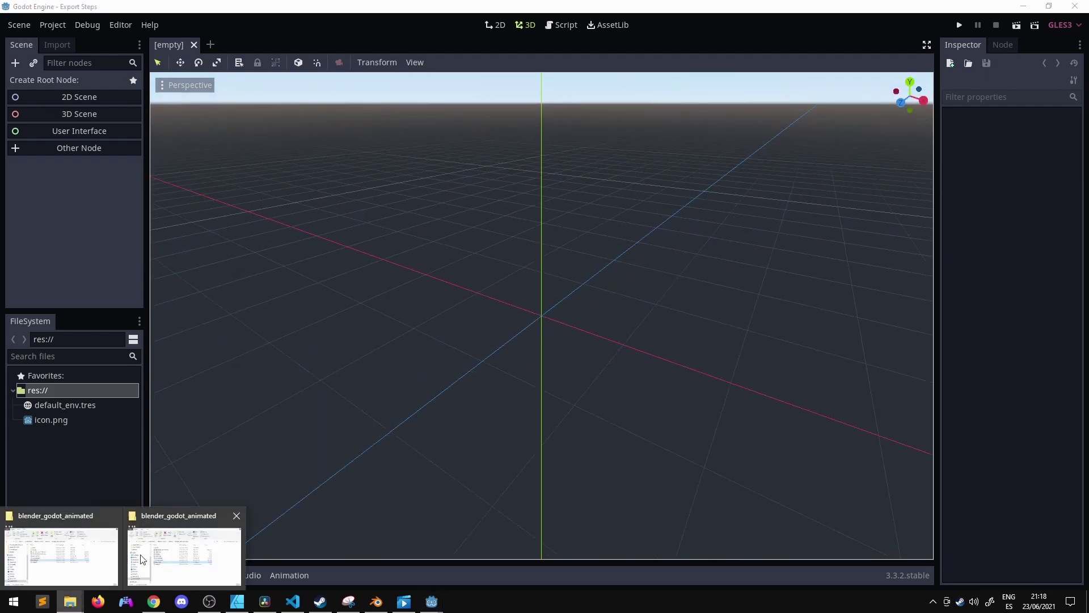
click(142, 559)
drag(609, 210, 822, 157)
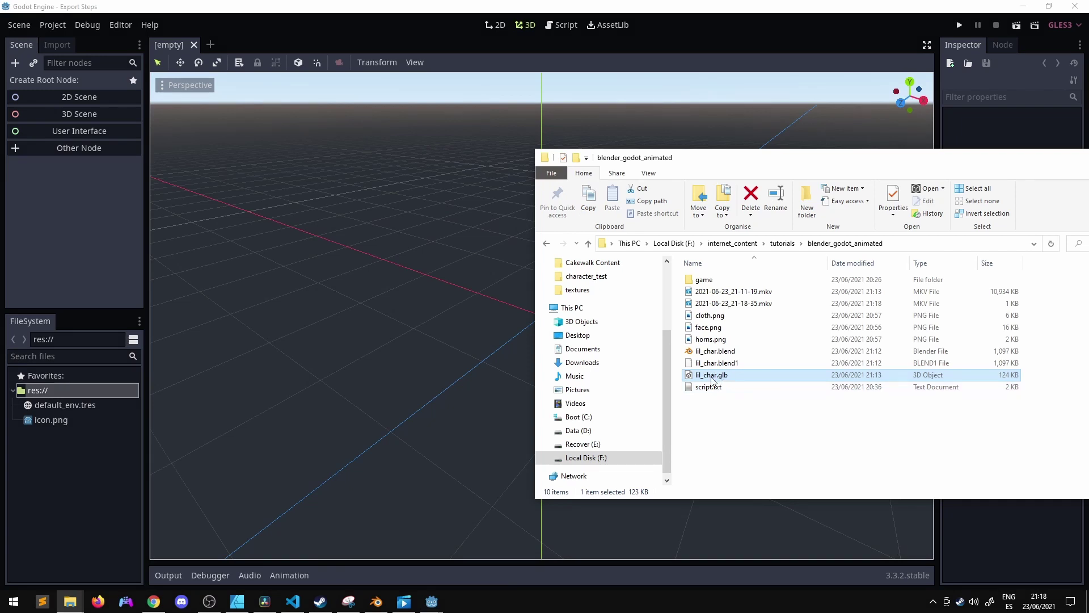
drag(40, 390, 40, 390)
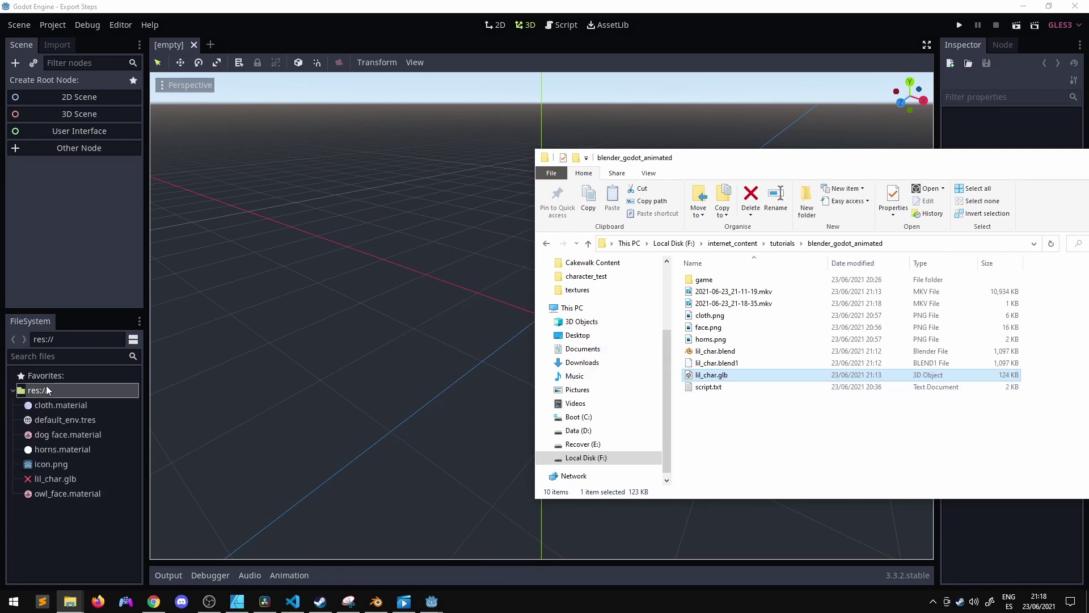
Open lil_char.glb as a New Inherited scene and select its AnimationPlayer node
double_click(65, 480)
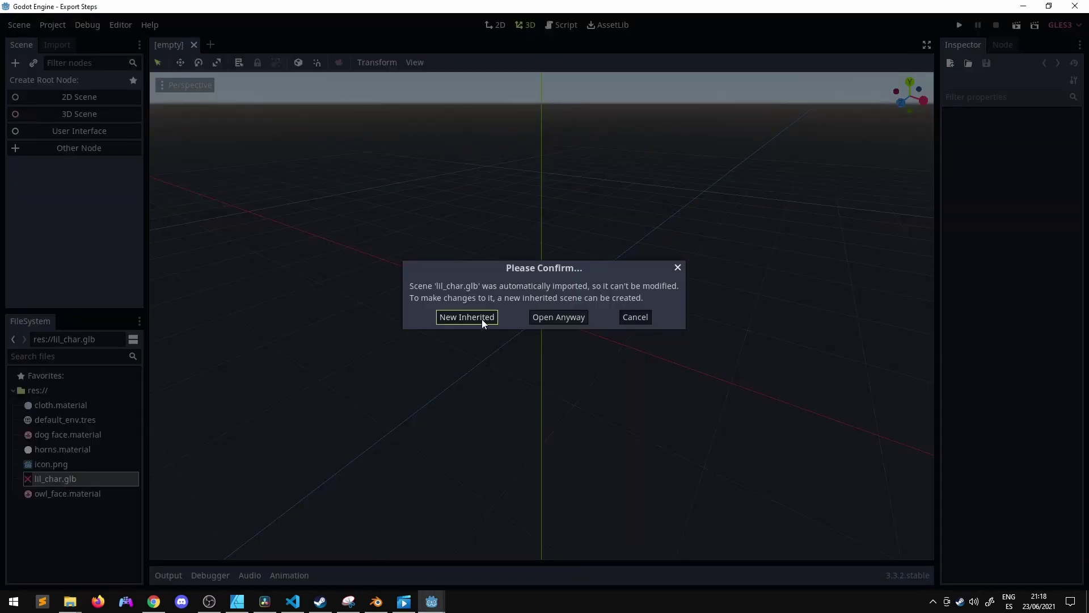
click(467, 317)
middle_drag(537, 276, 616, 325)
scroll(561, 296, up, 3)
scroll(577, 288, up, 2)
scroll(604, 318, up, 2)
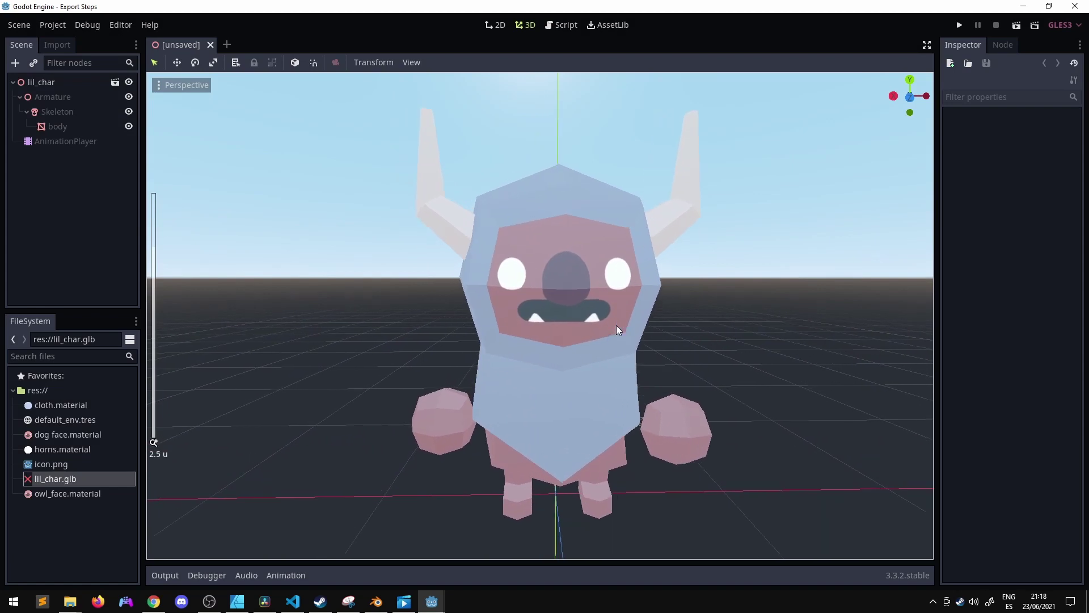
scroll(590, 336, down, 2)
scroll(590, 336, up, 3)
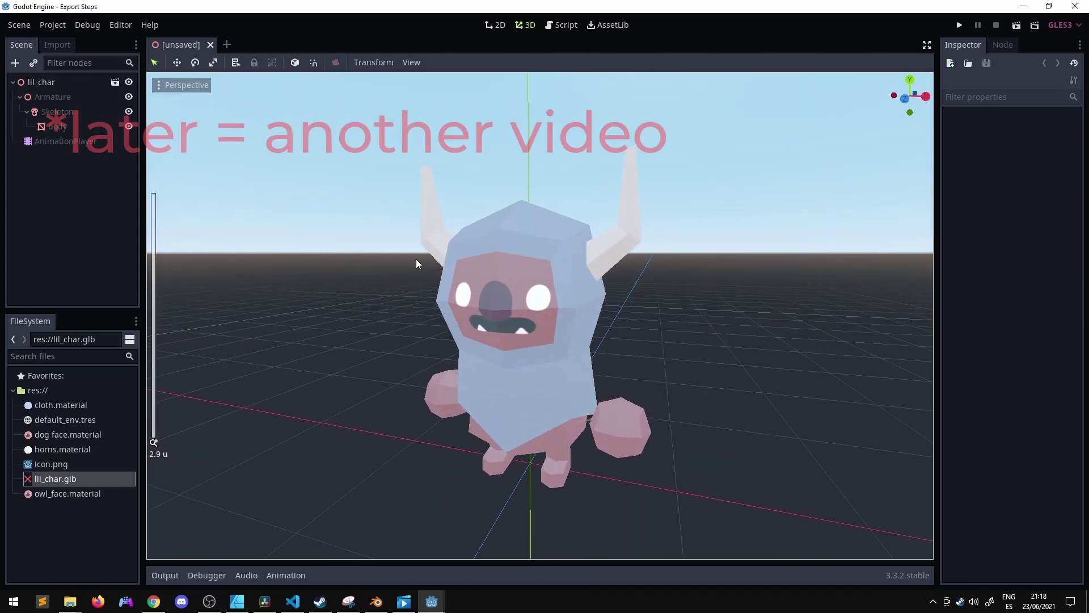
click(70, 145)
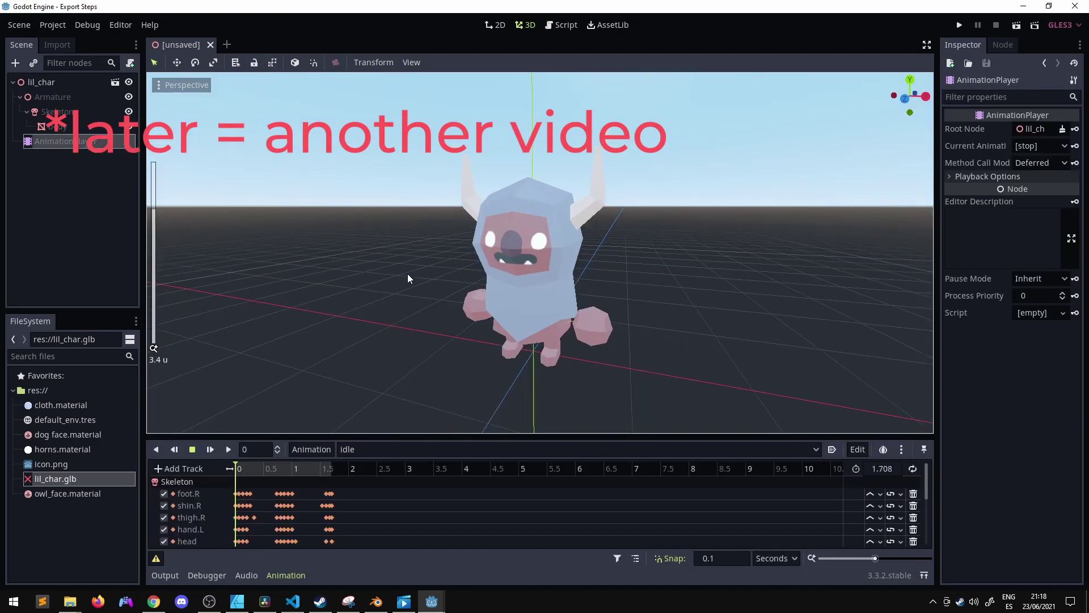
scroll(516, 334, down, 3)
Choose idle in the Animation panel and play it
click(389, 451)
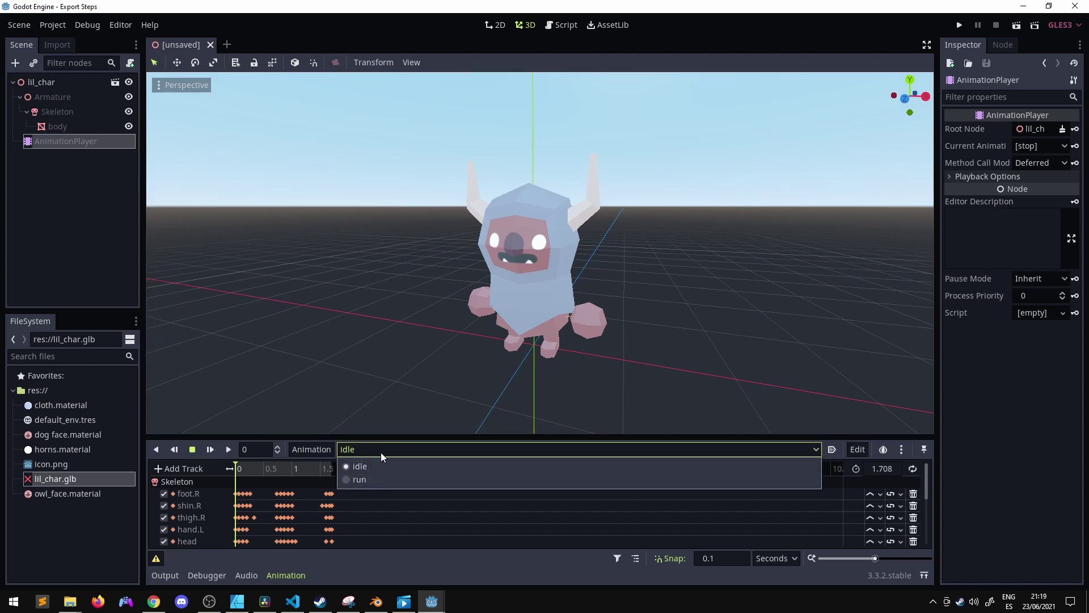
click(382, 470)
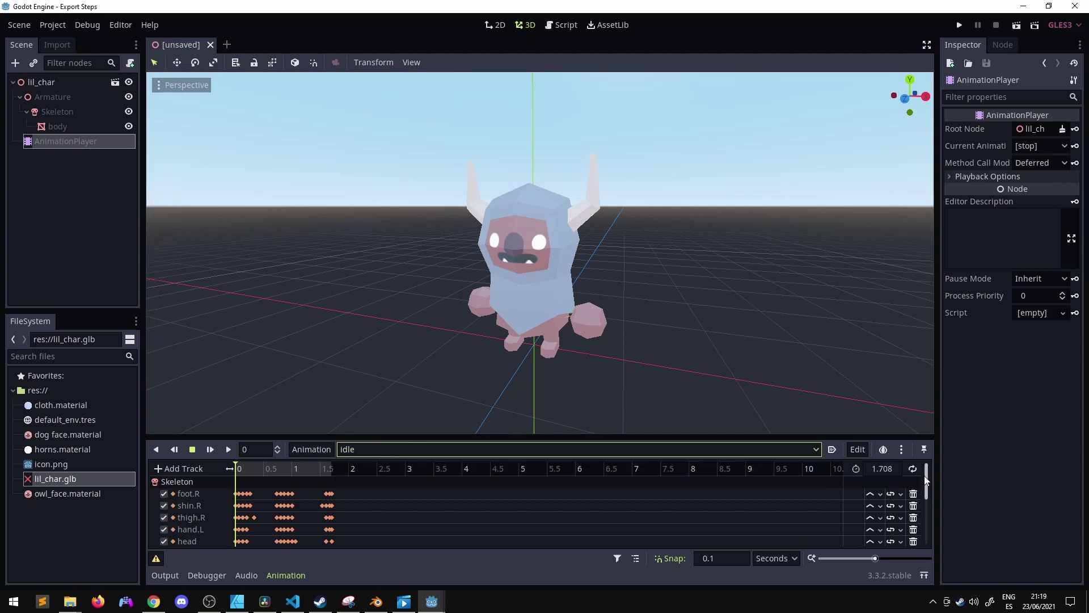
click(229, 449)
scroll(599, 325, up, 2)
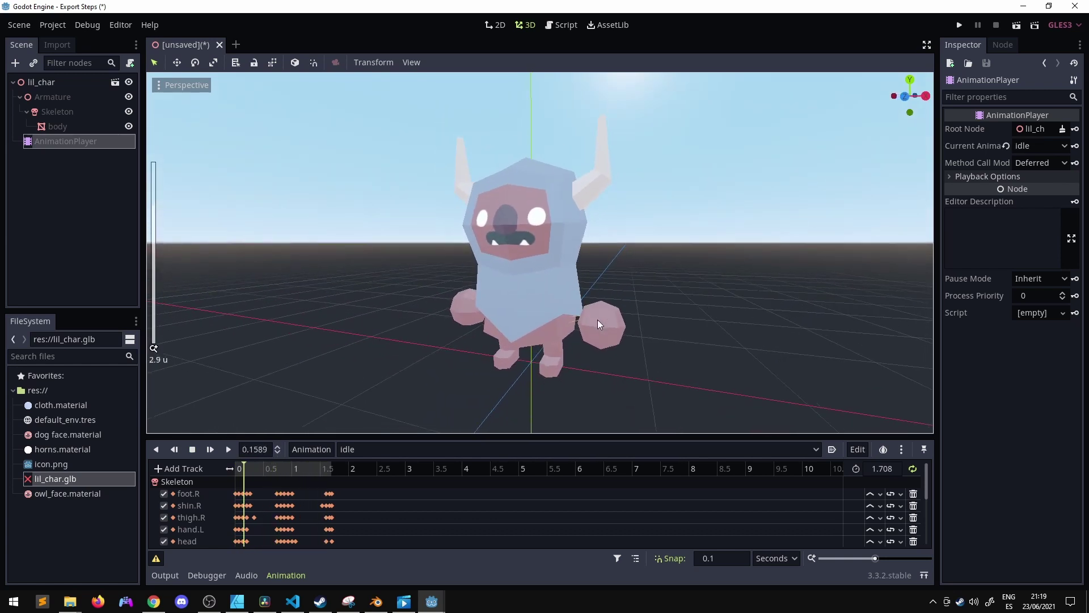
Switch to the run animation, turn on Animation Looping, and play it
click(400, 451)
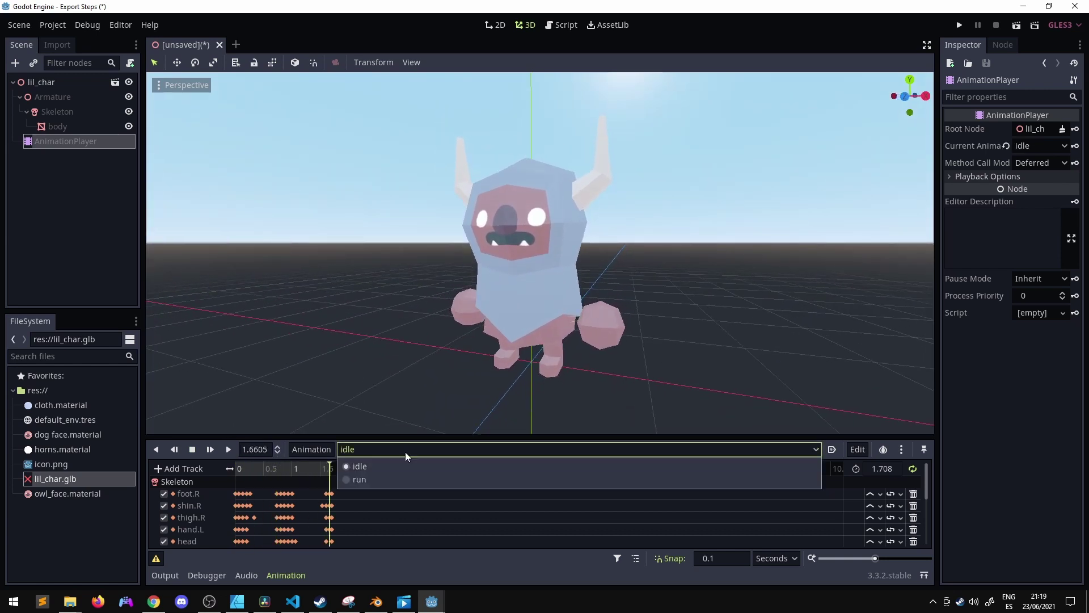
click(396, 481)
click(912, 470)
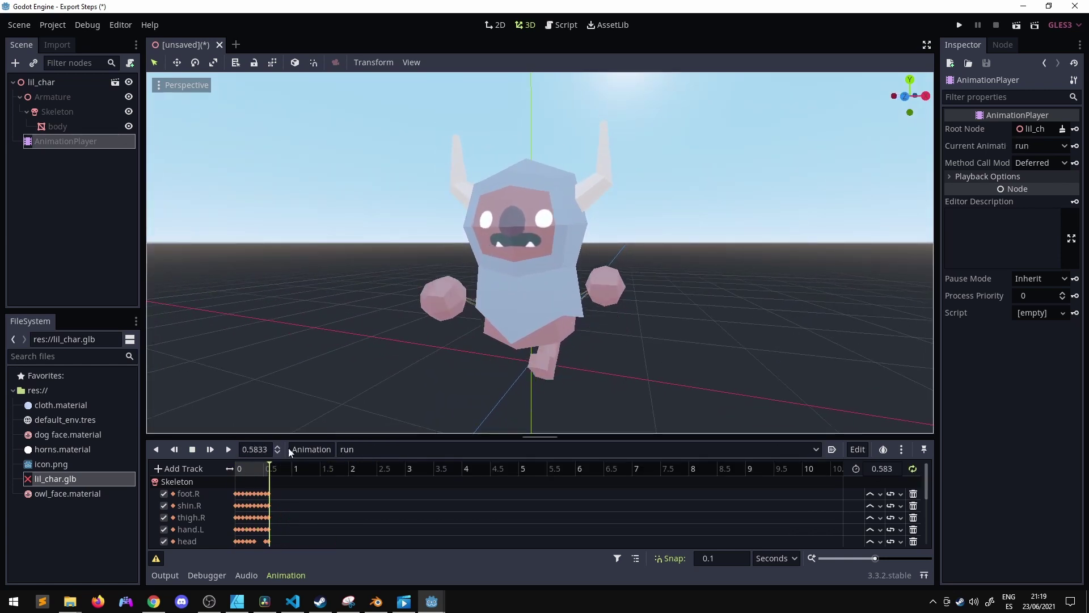
click(228, 449)
scroll(632, 353, down, 4)
mouse_move(632, 352)
middle_down()
mouse_move(583, 345)
mouse_move(642, 344)
middle_up()
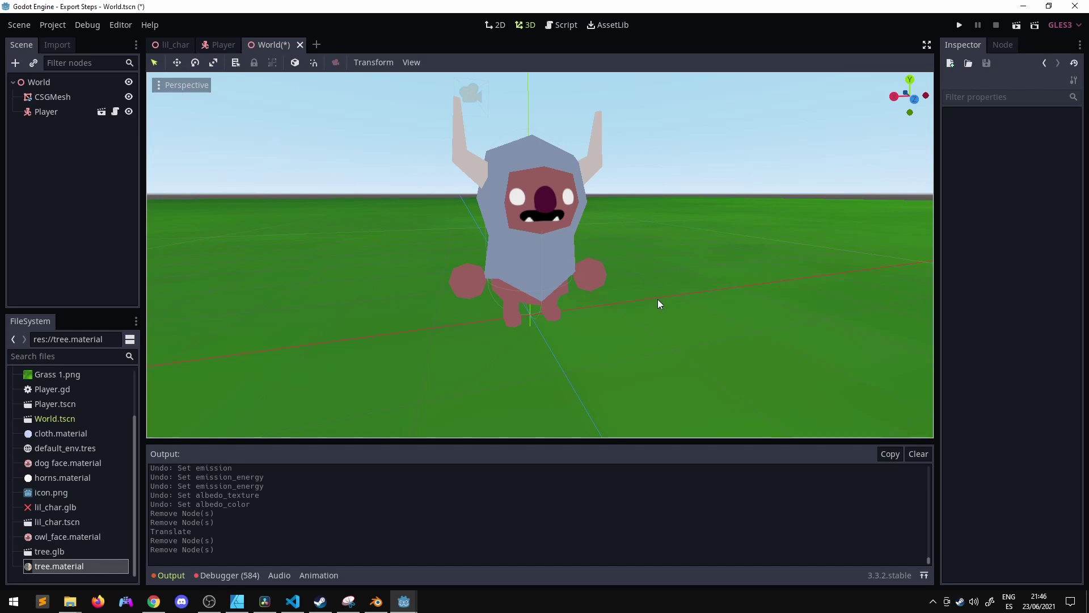
Zoom out in the World scene viewport and run the project with Play
scroll(680, 277, down, 3)
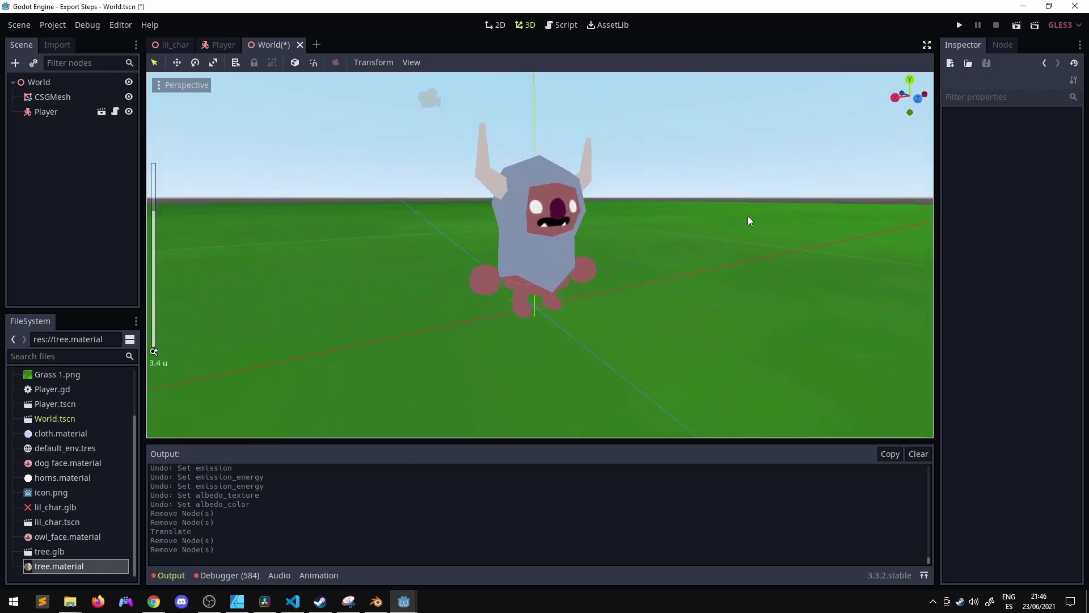
click(959, 26)
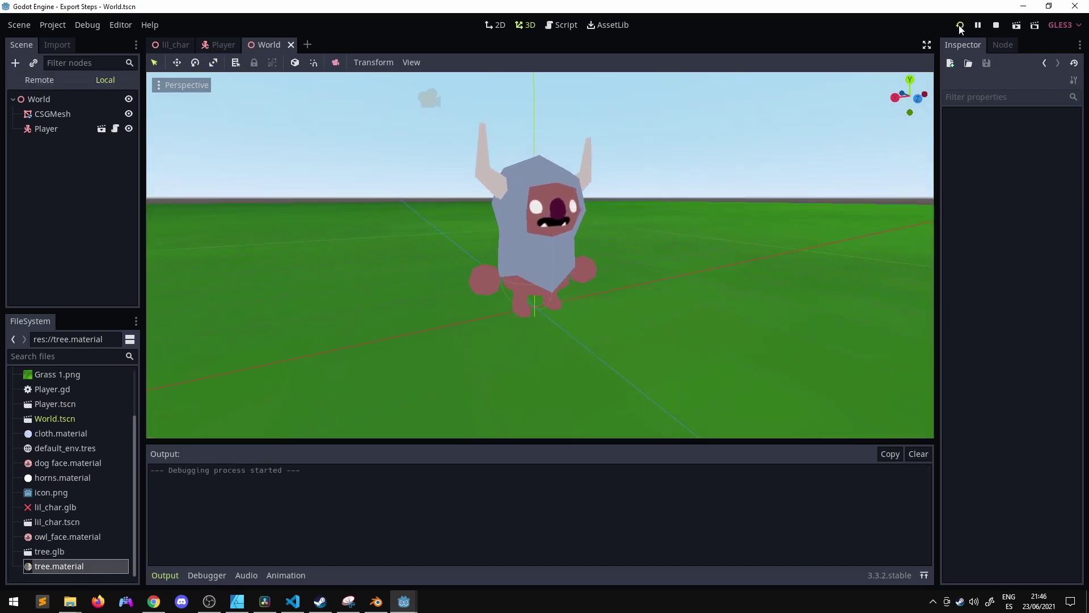